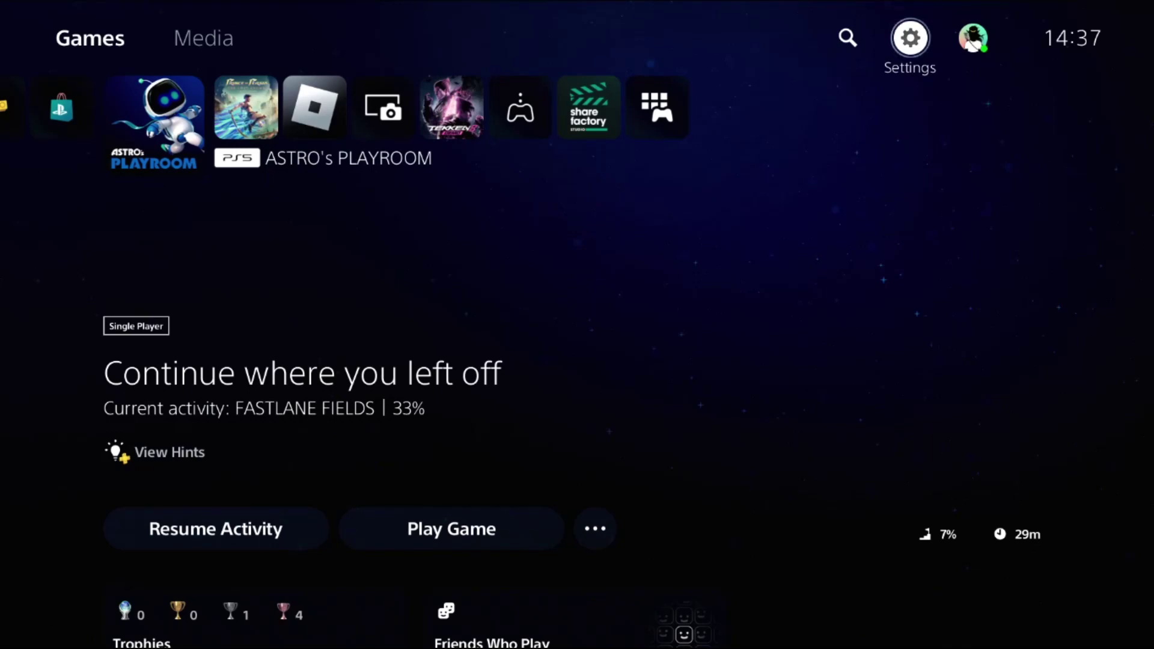
# - Select the Settings gear on the PS5 home screen to open console Settings
pyautogui.press('Down')
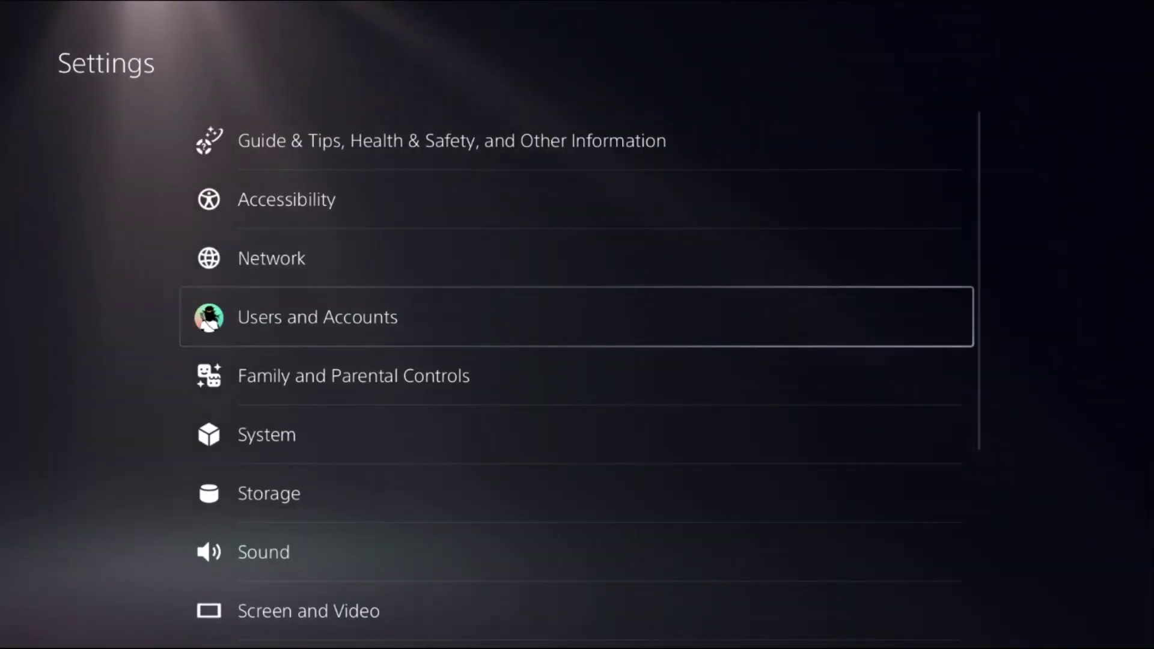
pyautogui.press('Return')
# - Run Restore Licenses under Users and Accounts > Other, acknowledge with OK, and return to Settings
pyautogui.press('Down')
pyautogui.press('Down')
pyautogui.press('Down')
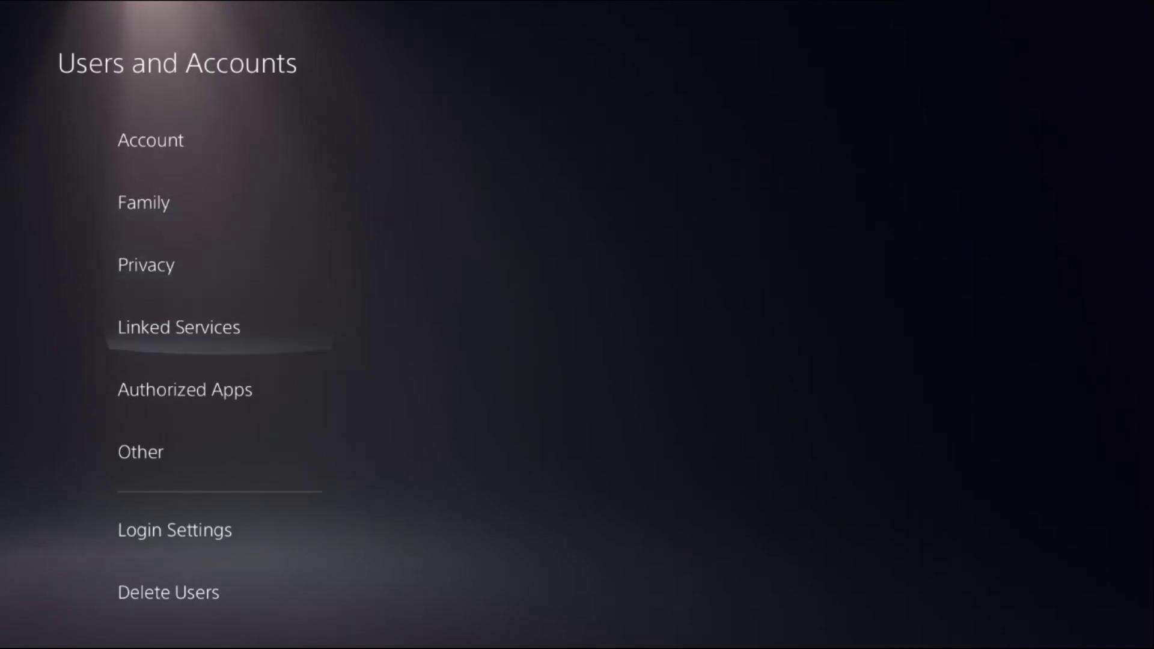
pyautogui.press('Down')
pyautogui.press('Down')
pyautogui.press('Right')
pyautogui.press('Down')
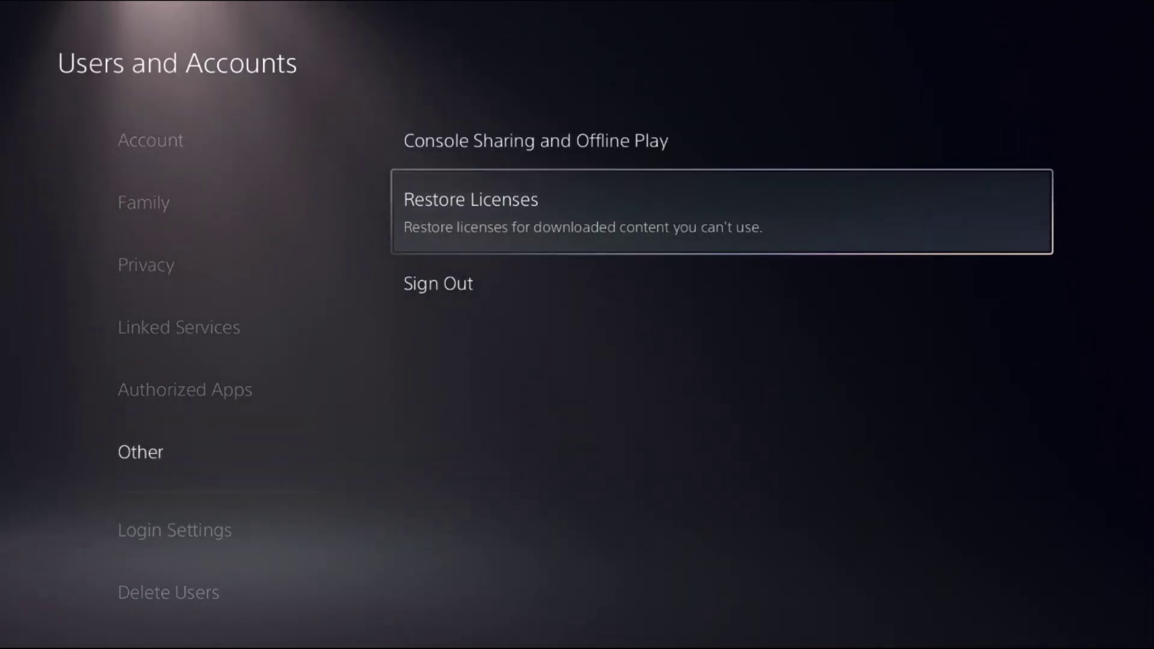
pyautogui.press('Return')
pyautogui.press('Return')
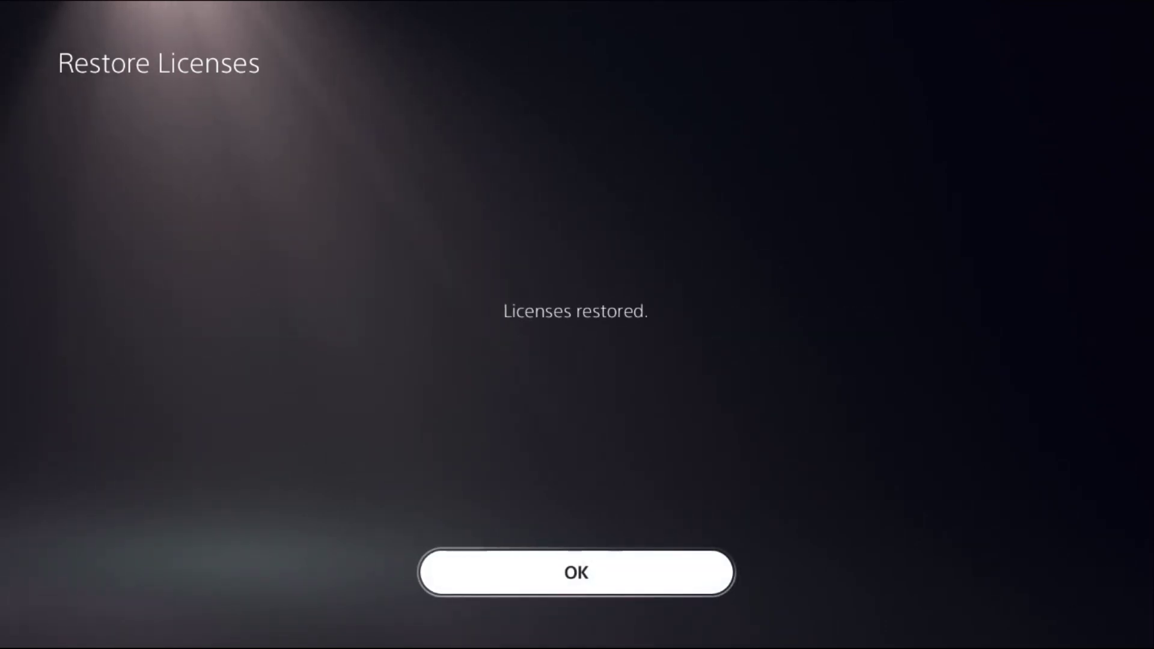
pyautogui.press('Return')
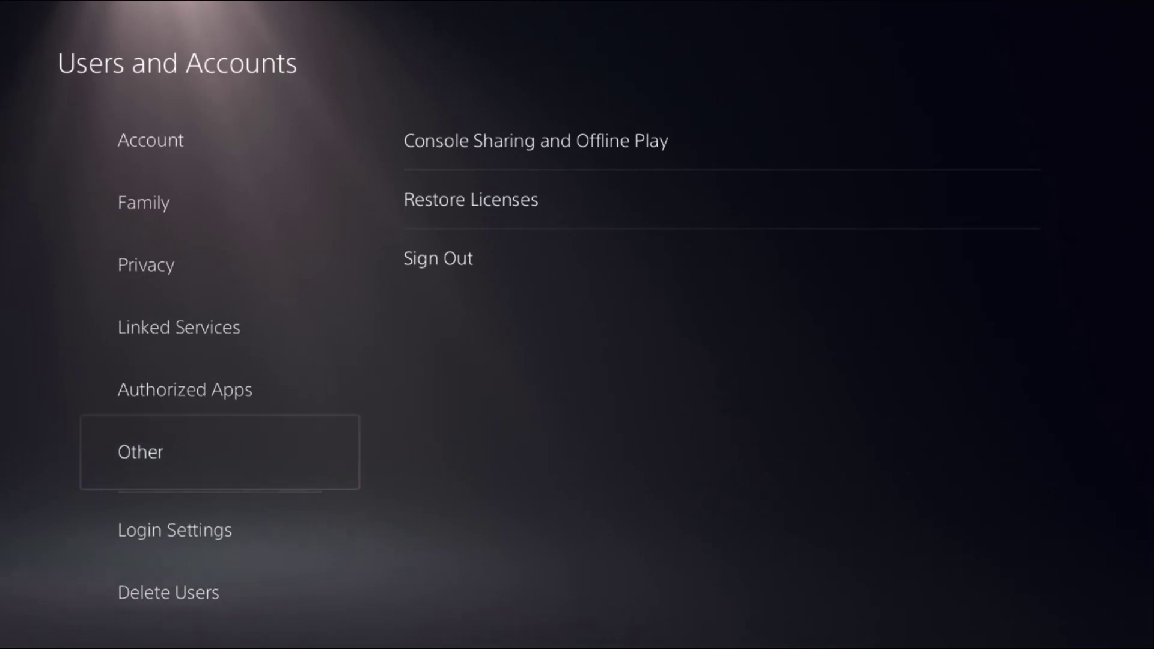
pyautogui.press('Escape')
pyautogui.press('Down')
# - Open Storage, view the empty USB Extended Storage drive, then switch to Console Storage usage
pyautogui.press('Down')
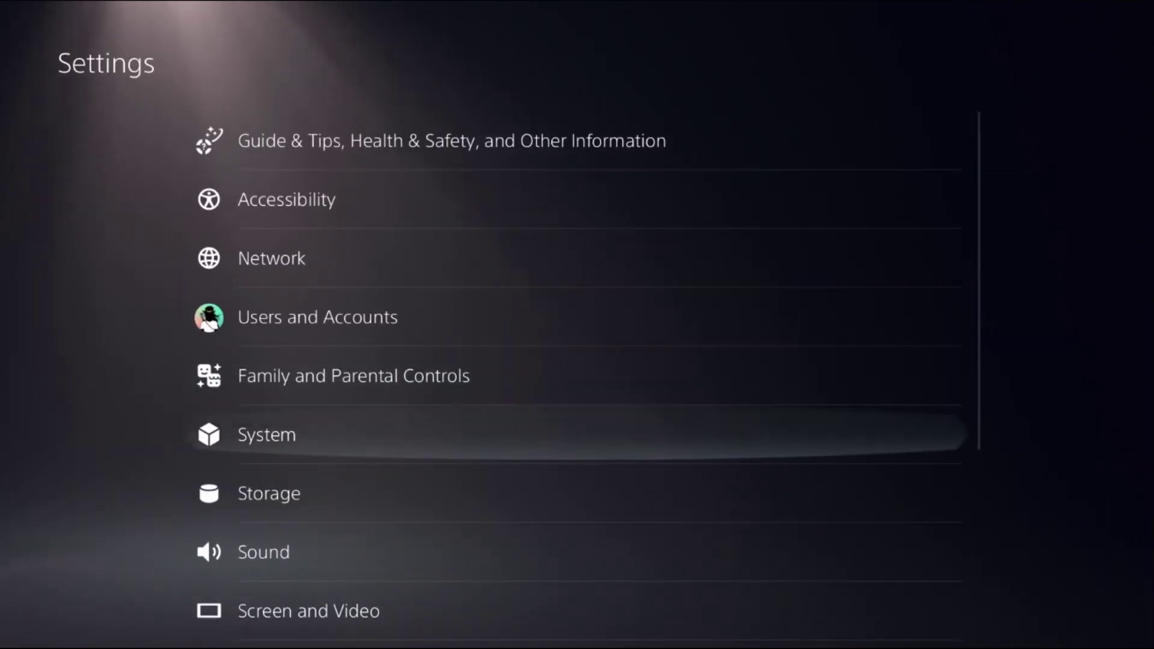
pyautogui.press('Down')
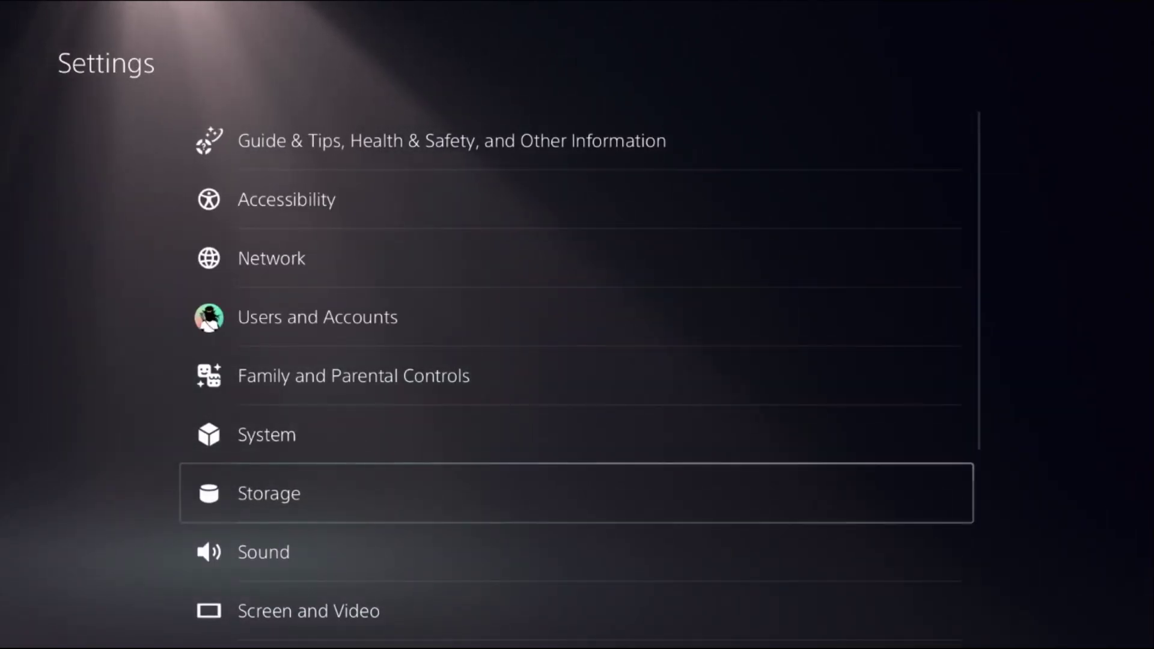
pyautogui.press('Up')
pyautogui.press('Down')
pyautogui.press('Return')
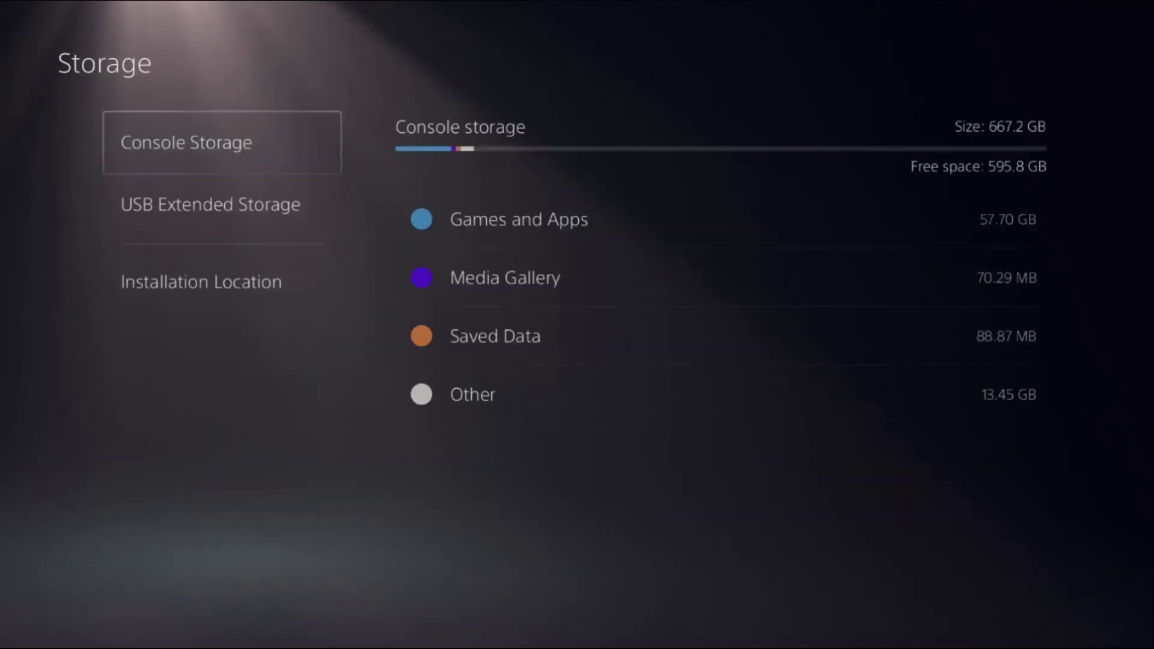
pyautogui.press('Down')
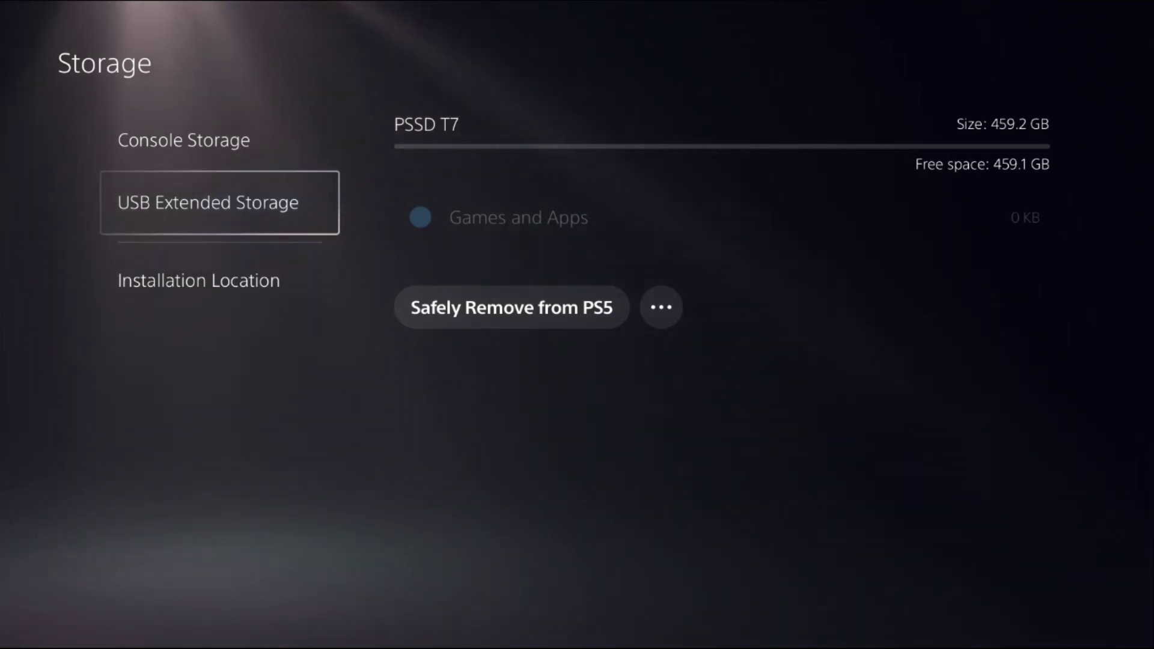
pyautogui.press('Up')
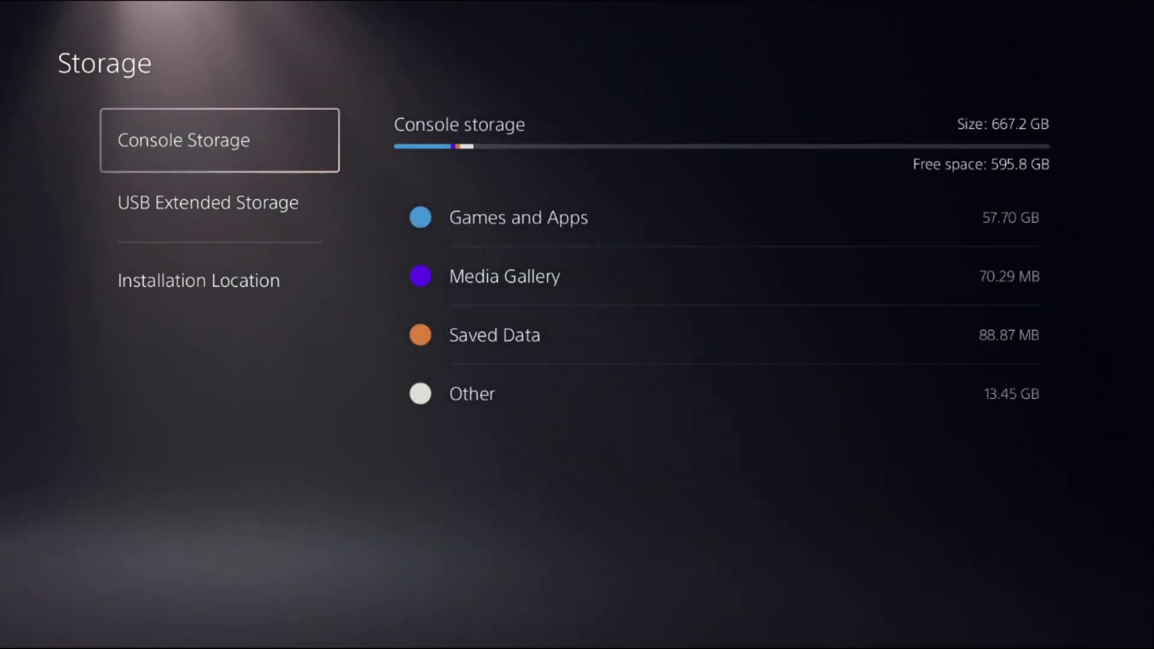
# - In console Games and Apps, tick TEKKEN 8 DEMO via Select Items to Move and dismiss the tip
pyautogui.press('Right')
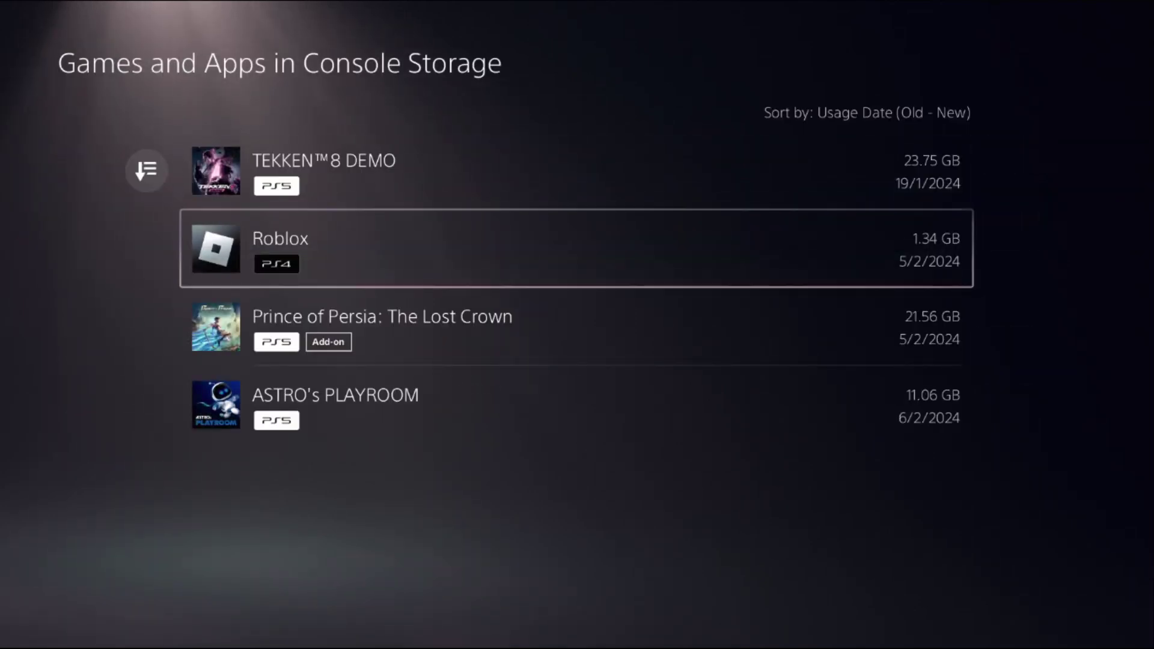
pyautogui.press('Up')
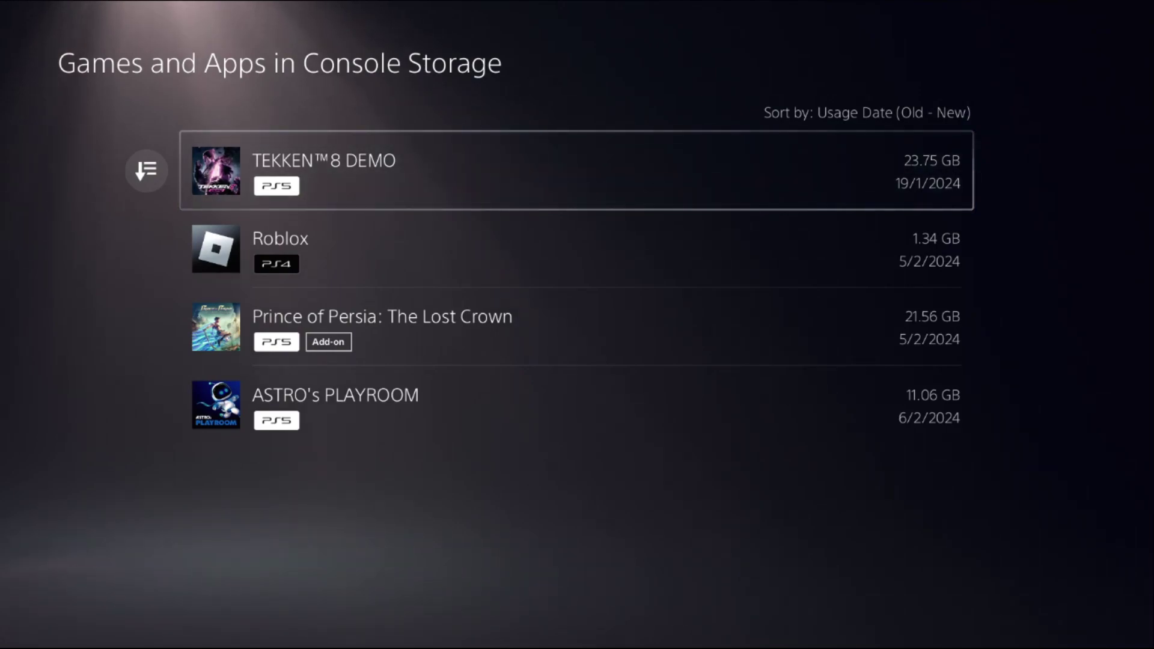
pyautogui.press('Menu')
pyautogui.press('Down')
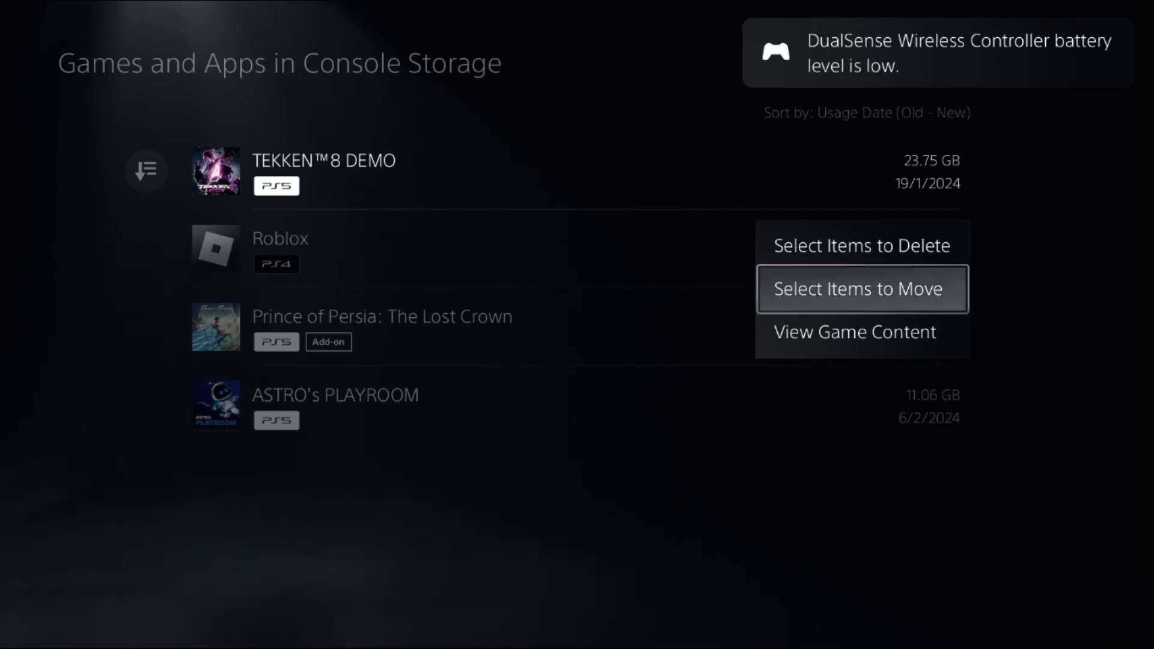
pyautogui.press('Escape')
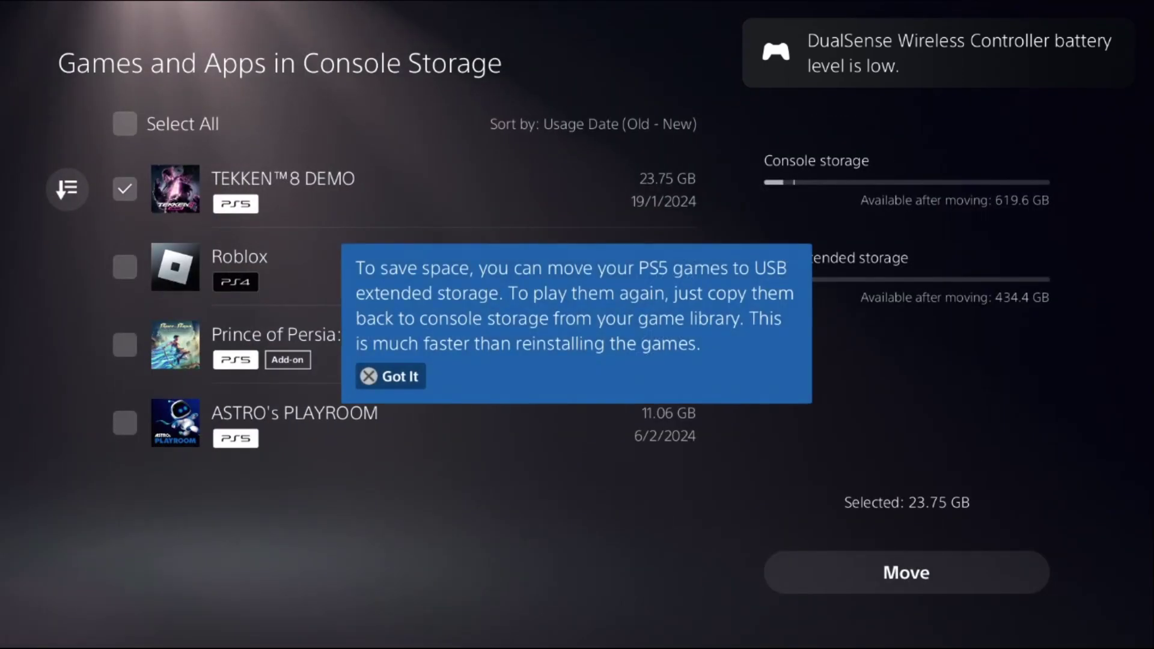
pyautogui.press('Return')
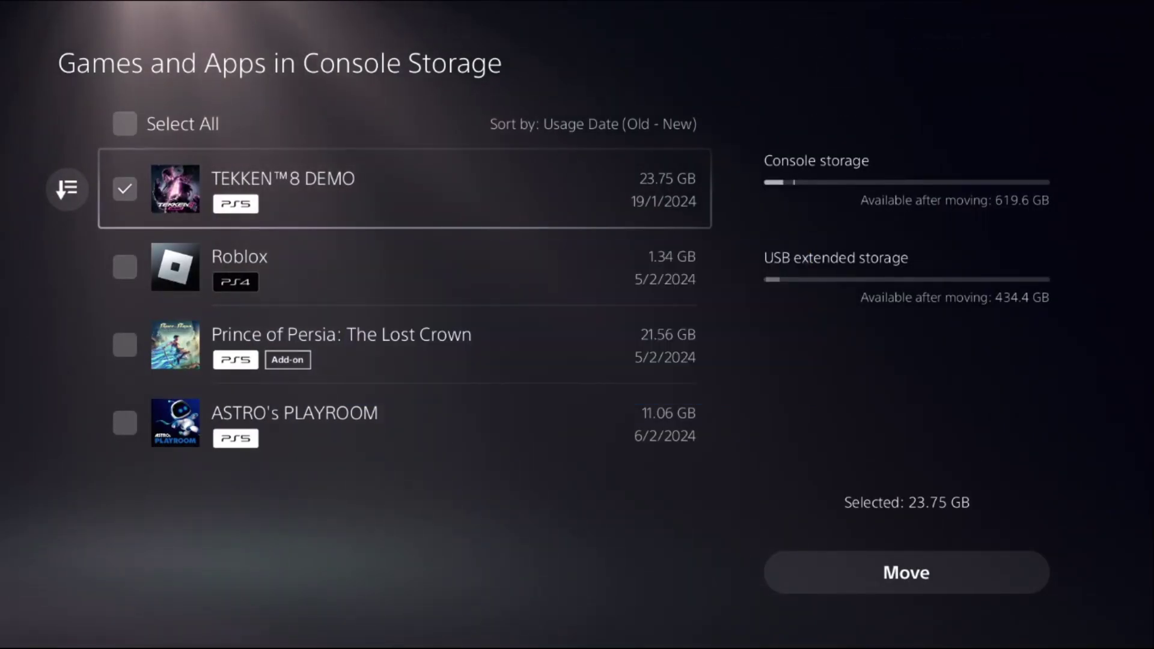
# - Start moving TEKKEN 8 DEMO to USB extended storage, confirming OK in the dialog
pyautogui.press('Right')
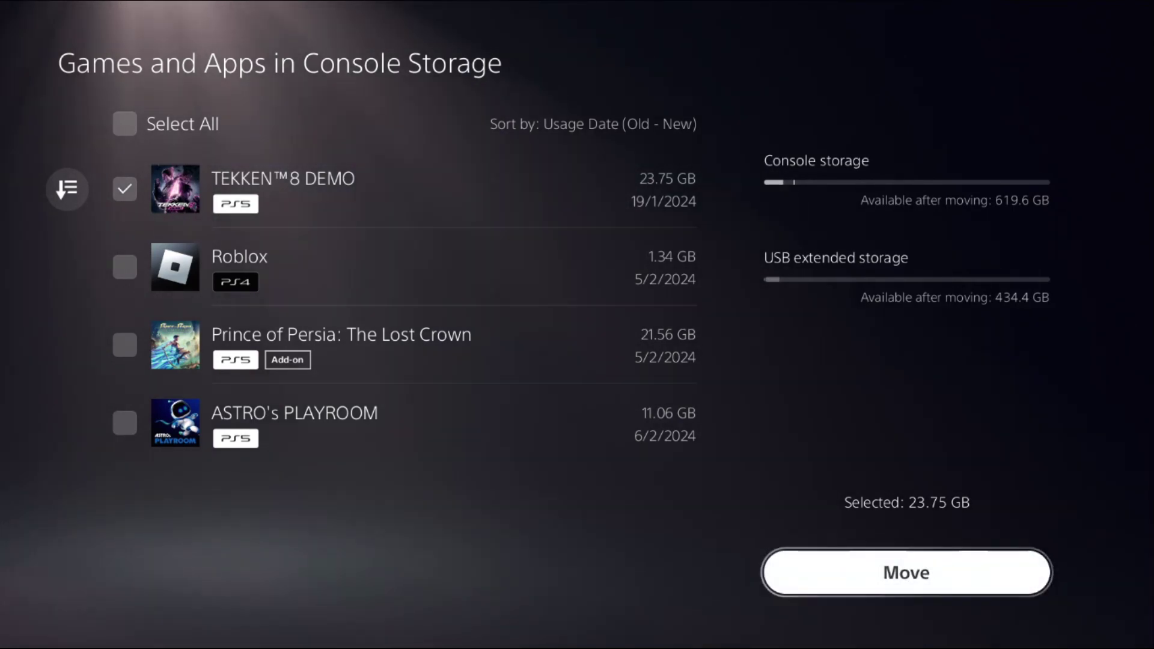
pyautogui.press('Return')
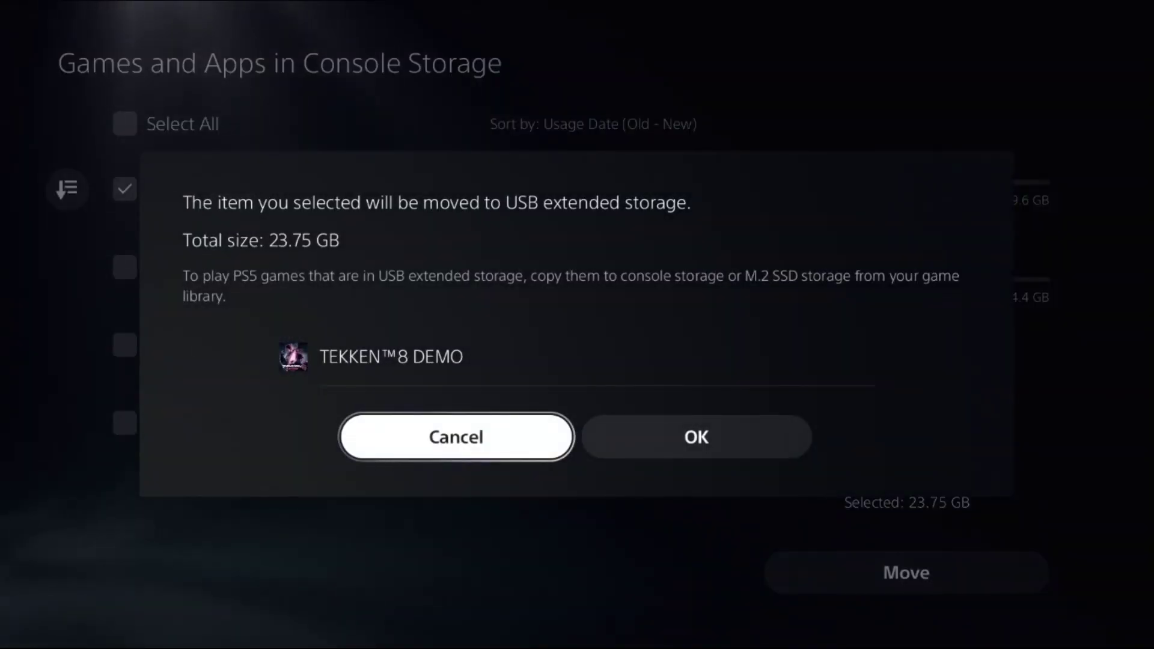
pyautogui.press('Right')
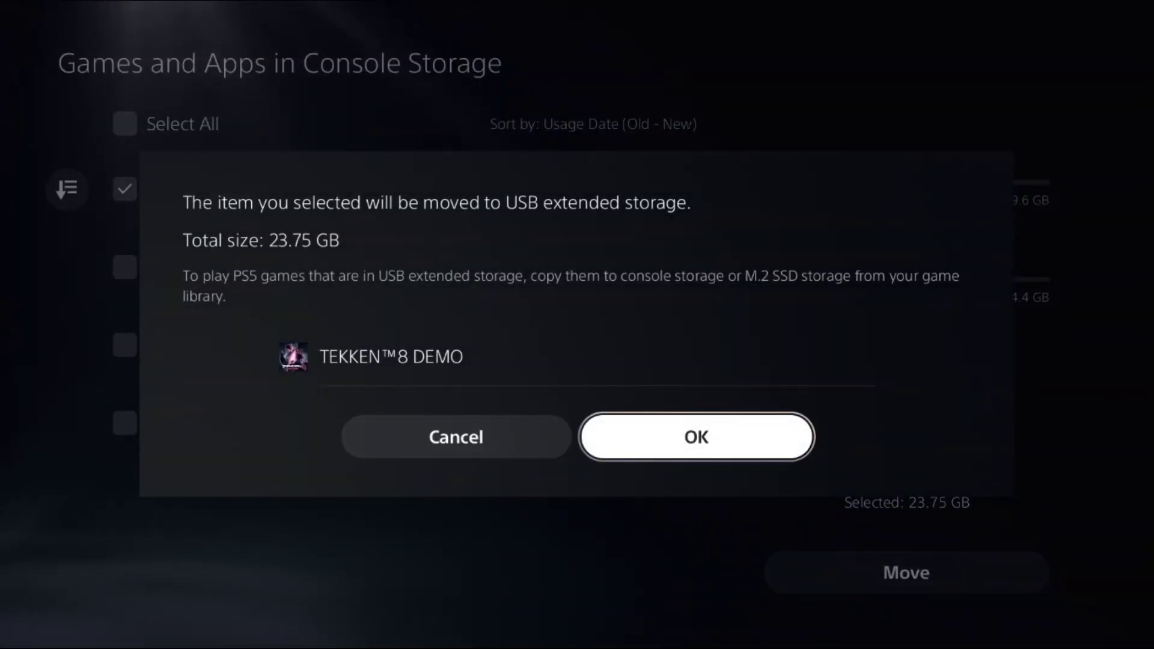
pyautogui.press('Return')
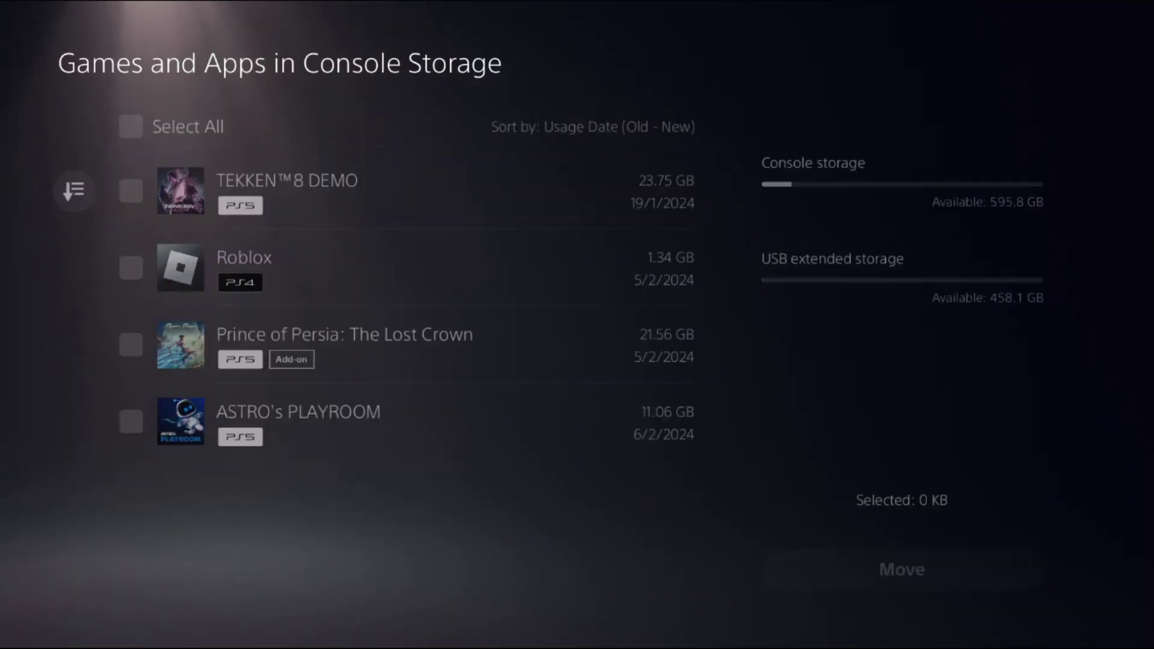
# - Back out of the Storage section to the main Settings list
pyautogui.press('Escape')
pyautogui.press('Escape')
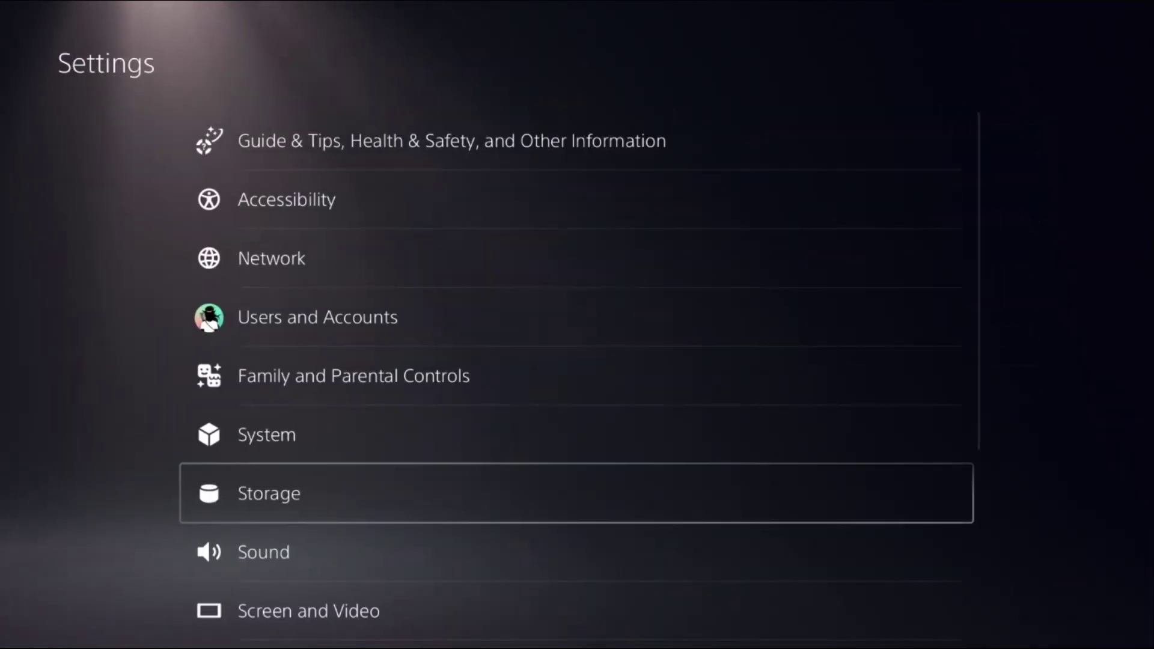
pyautogui.press('Escape')
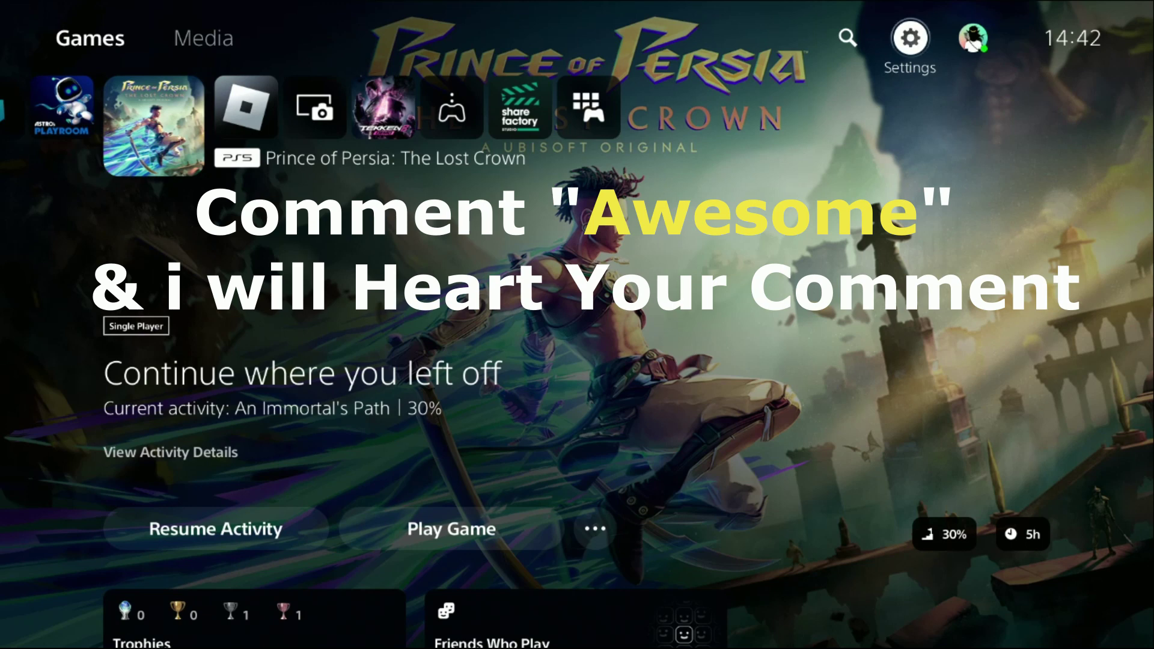